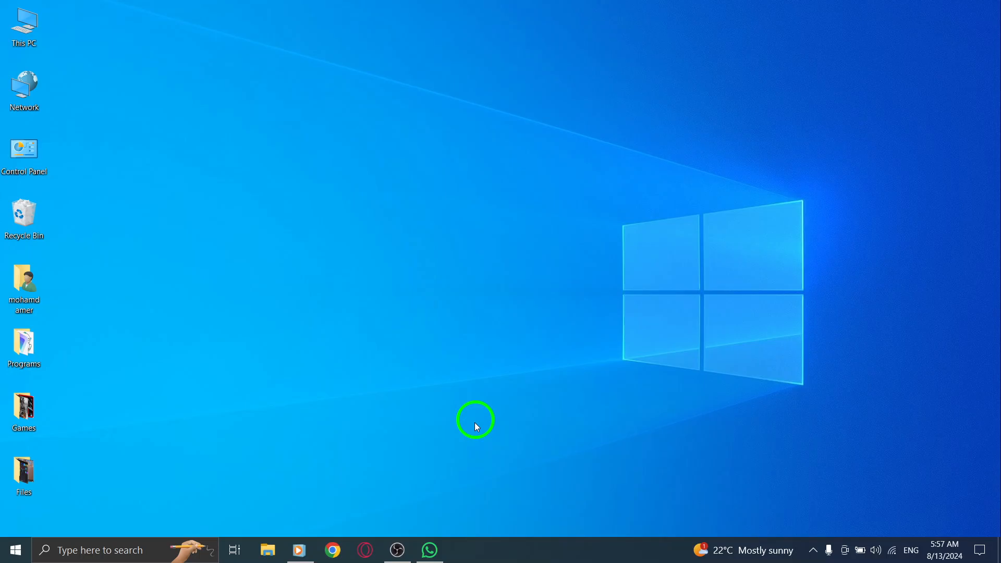
- Open the My New Number chat in WhatsApp and bring up the attachment choices
click(431, 550)
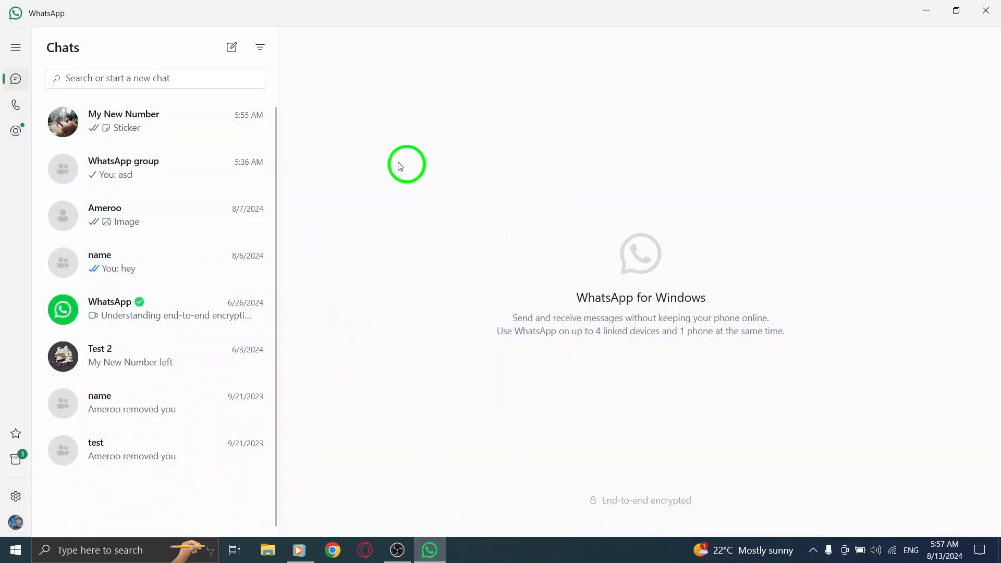
click(105, 120)
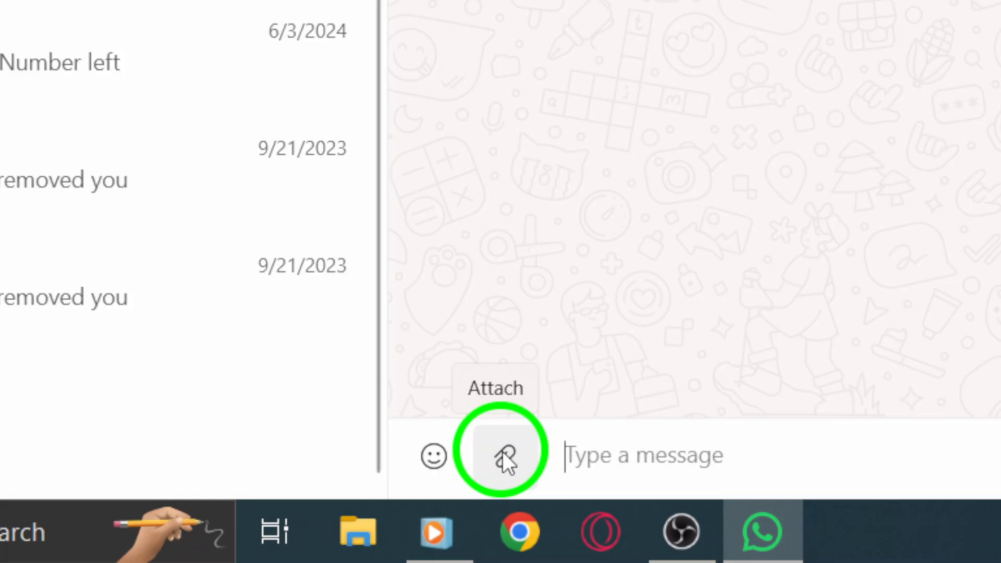
click(502, 451)
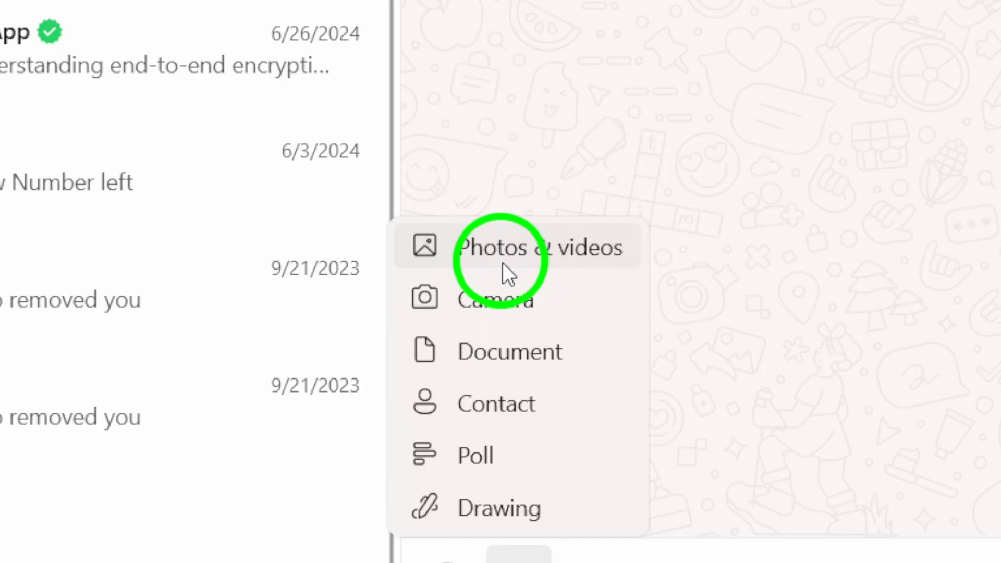
- Attach the owl picture from the Pictures folder as a photo, loading it into the media editor
click(616, 277)
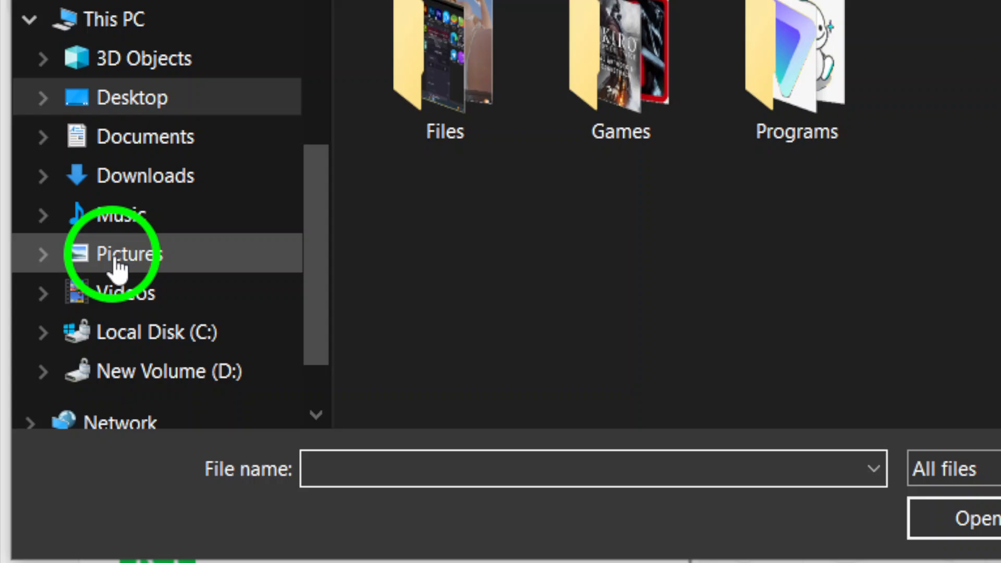
click(117, 257)
click(592, 271)
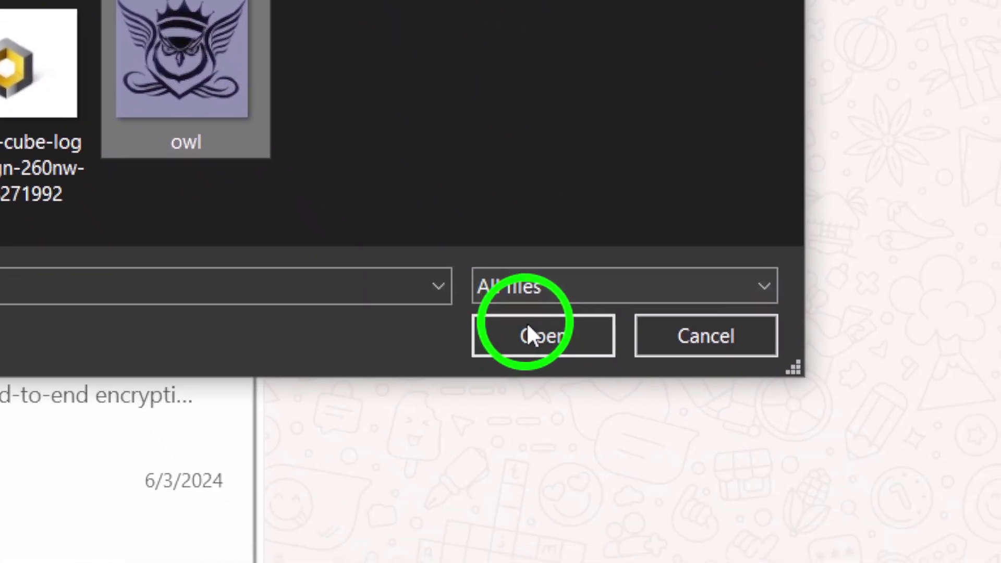
click(527, 329)
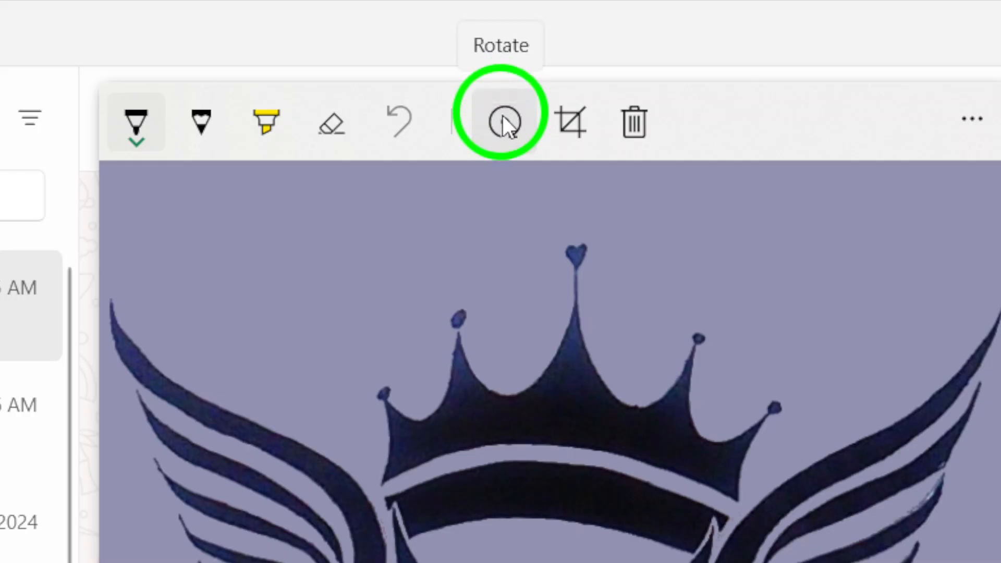
- Rotate the owl photo five quarter turns, through upright and back to sideways
click(503, 118)
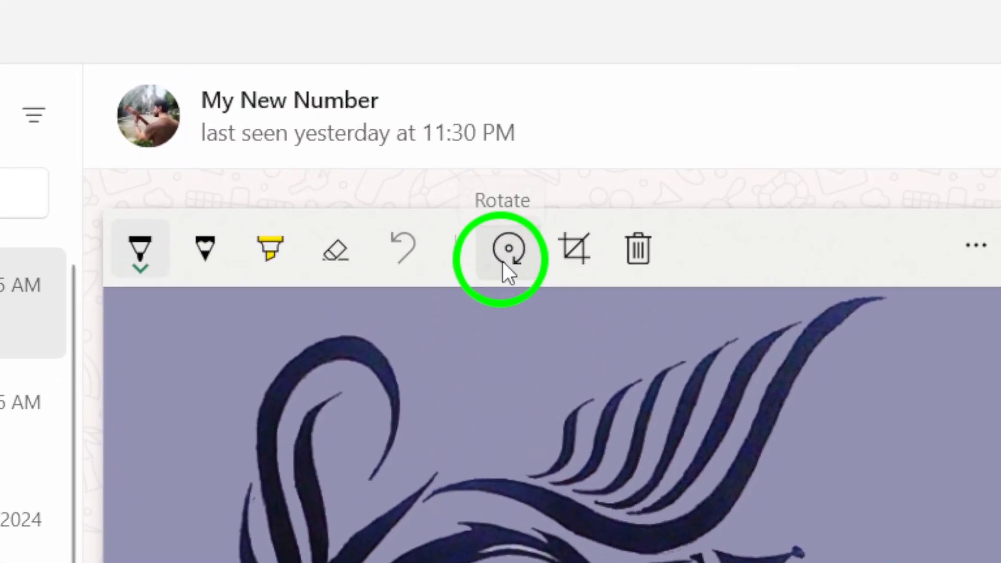
click(504, 253)
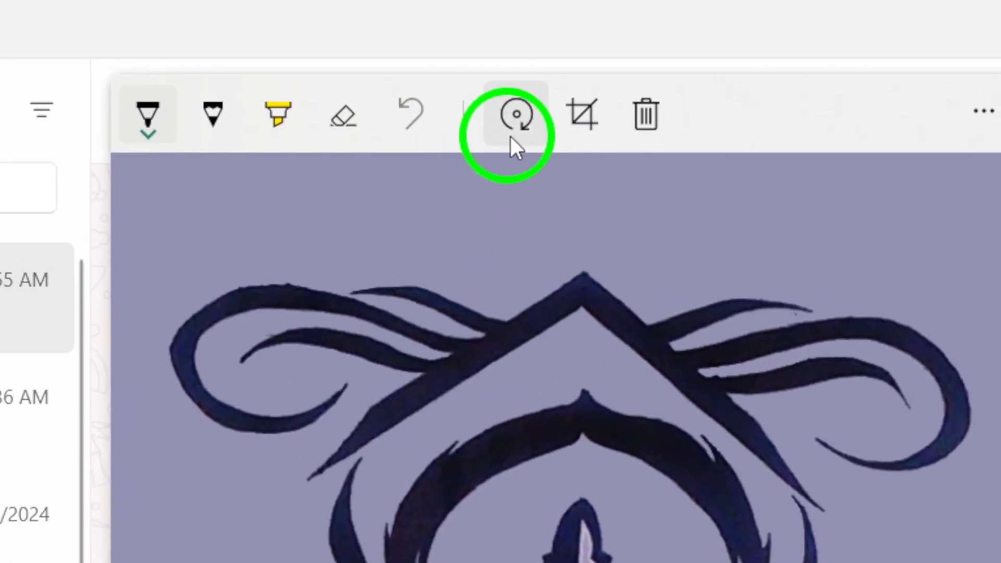
click(512, 117)
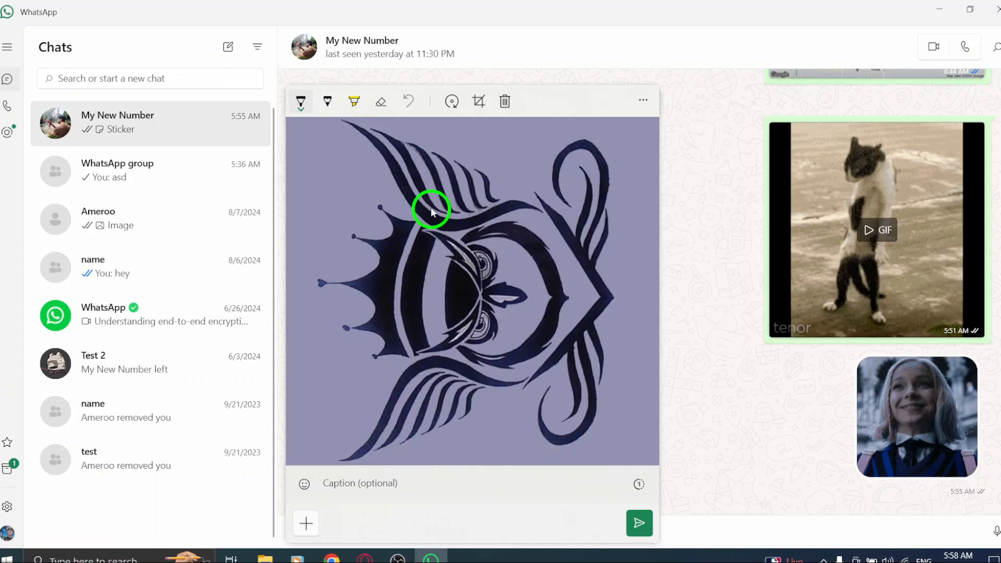
click(520, 119)
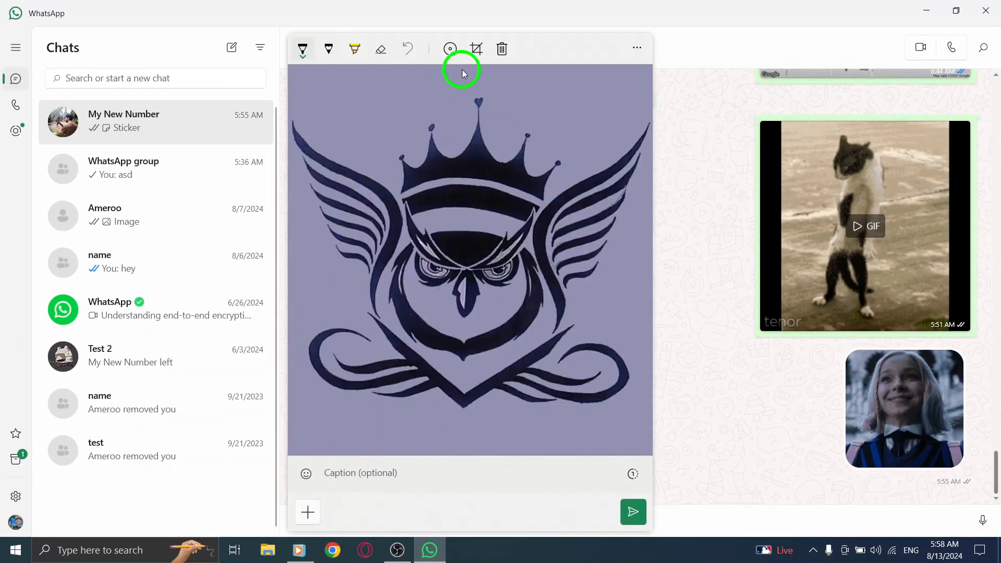
click(450, 48)
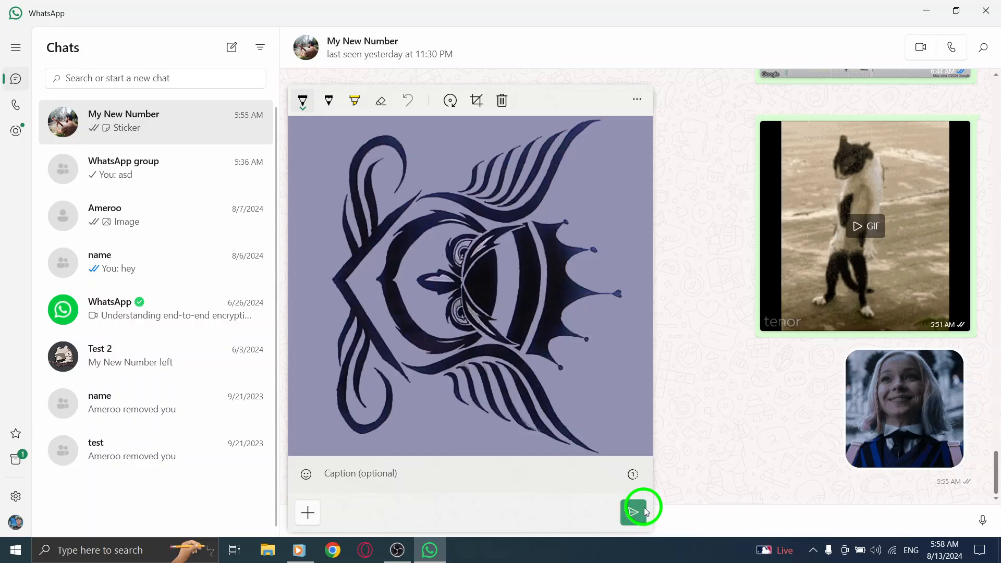
- Discard the rotated owl photo unsent, close the chat, and minimise WhatsApp to the desktop
click(687, 456)
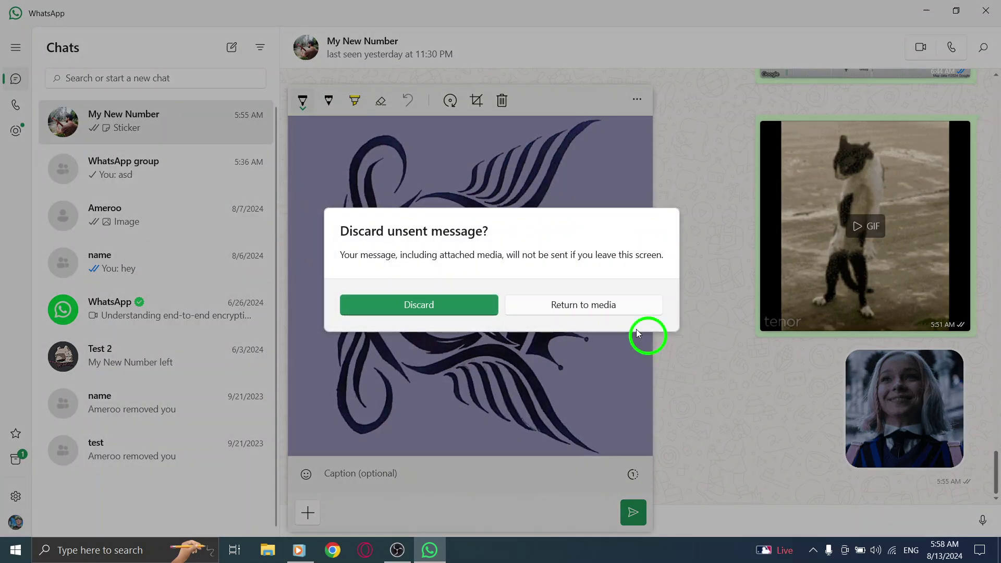
click(429, 296)
right_click(570, 284)
click(607, 291)
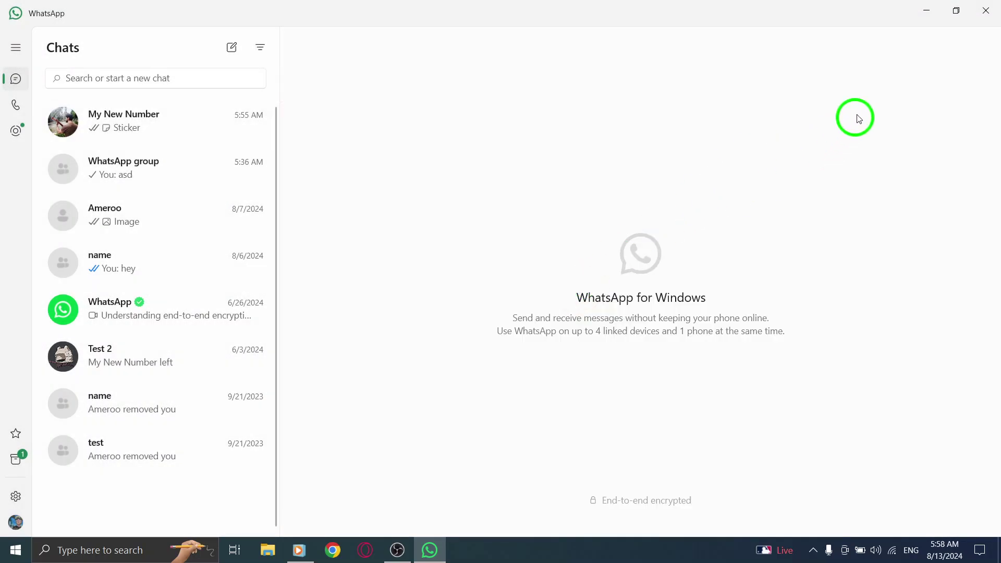
click(927, 10)
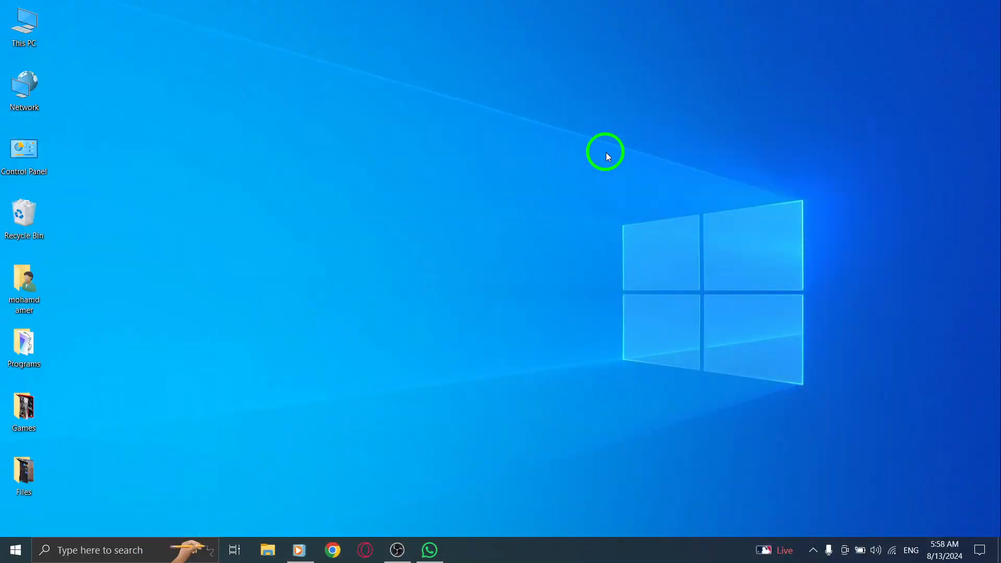